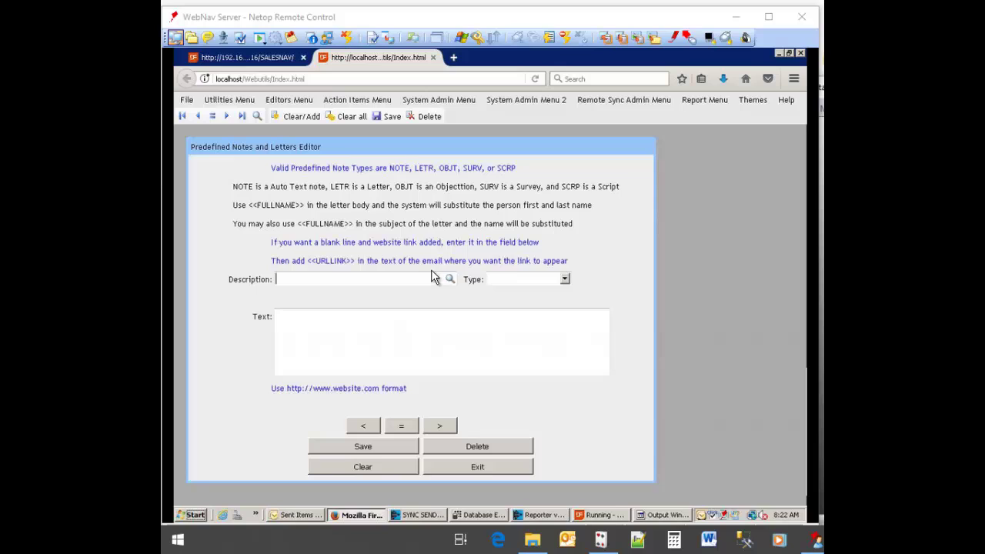
Load the 'BICA Team Email' letter from the Description lookup into the editor
click(449, 282)
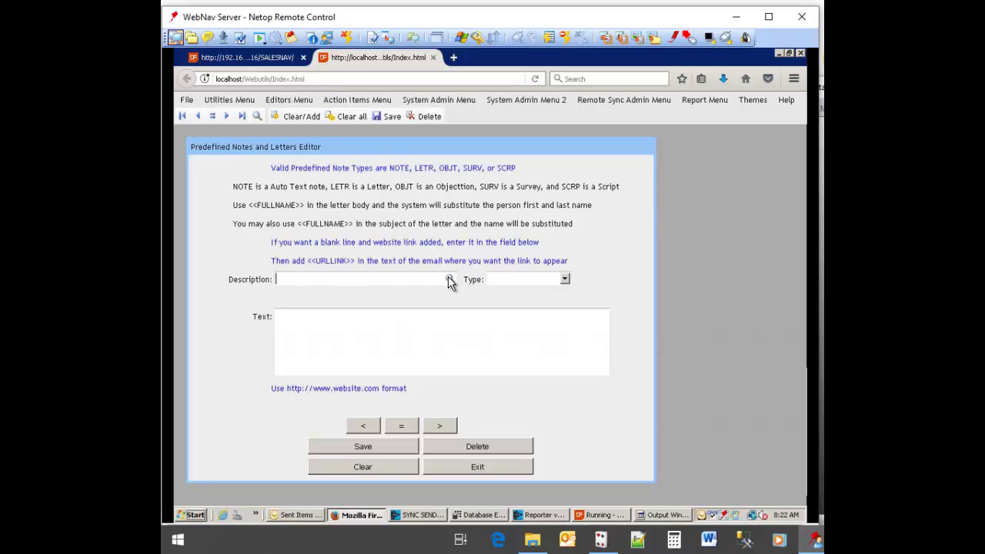
click(450, 281)
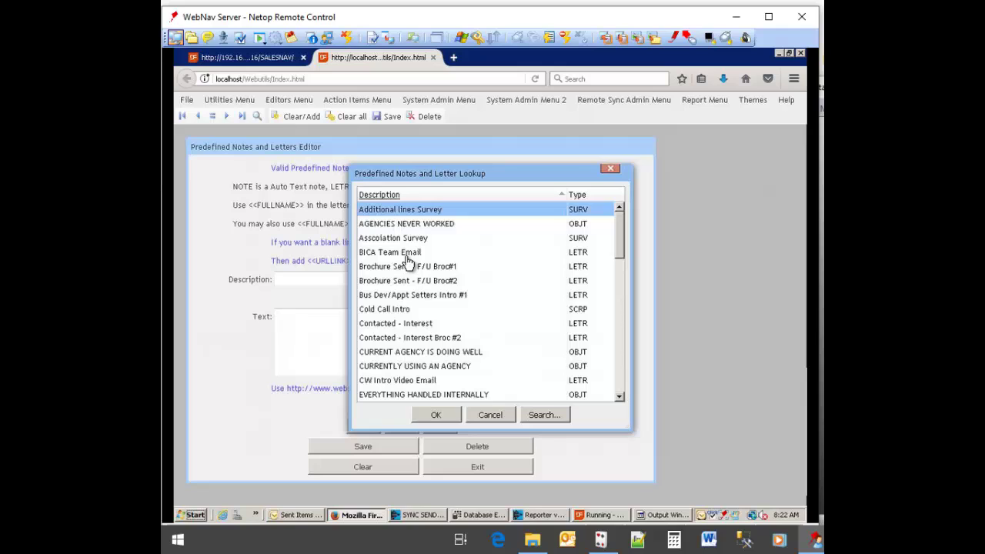
click(431, 419)
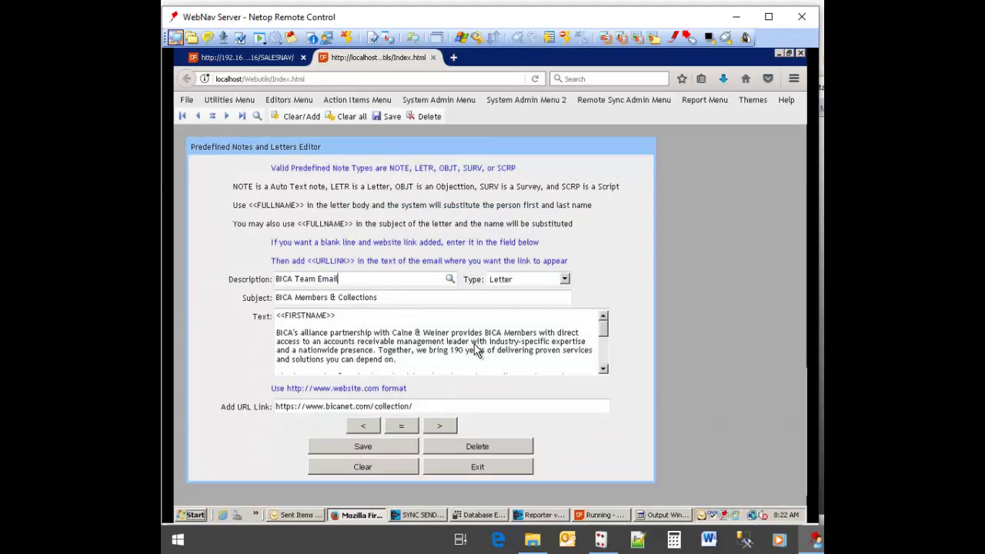
click(343, 317)
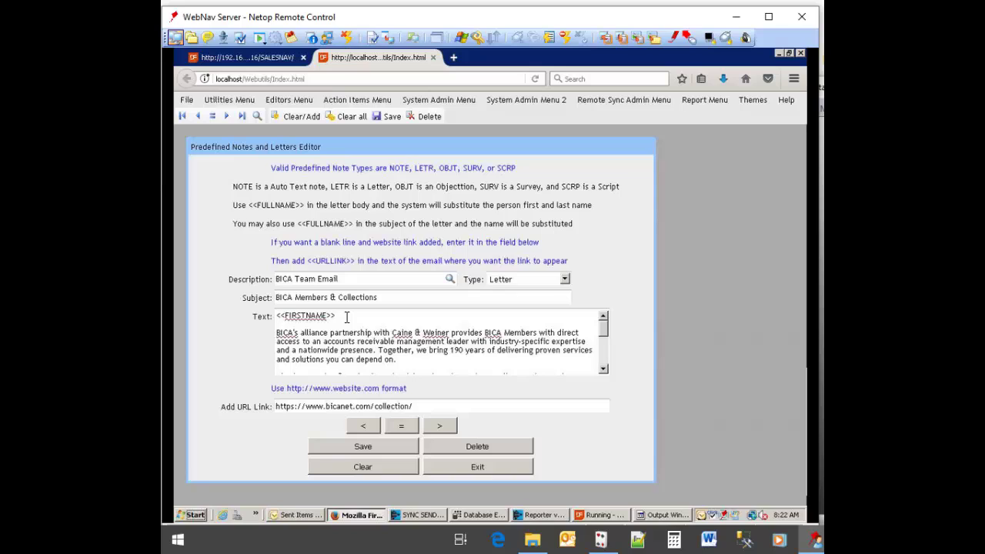
Scroll the letter body down to its closing line, 'I look forward to connecting soon!'
key(Down)
scroll(346, 317, down, 5)
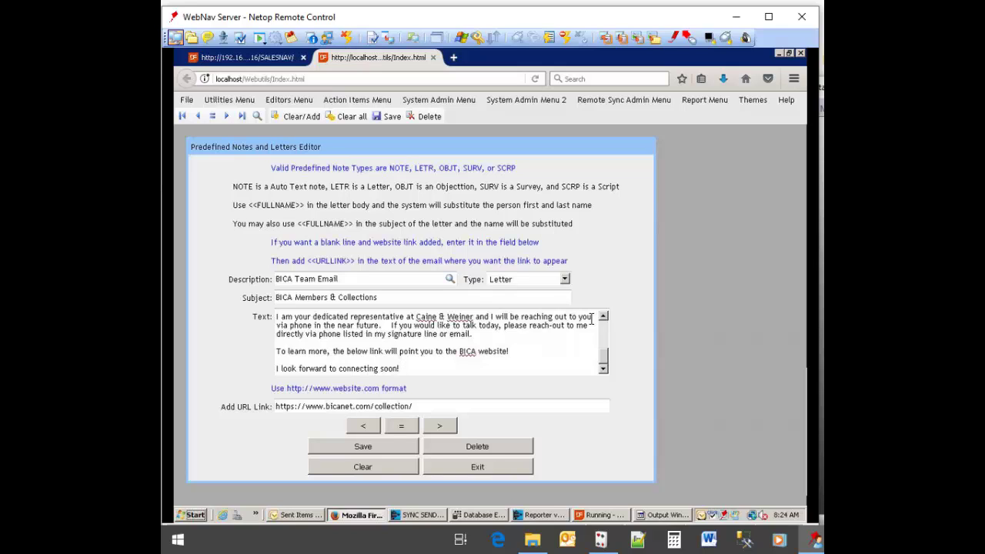
Show the Type options: Auto Note, Letter, Objection, Survey and Script
click(565, 280)
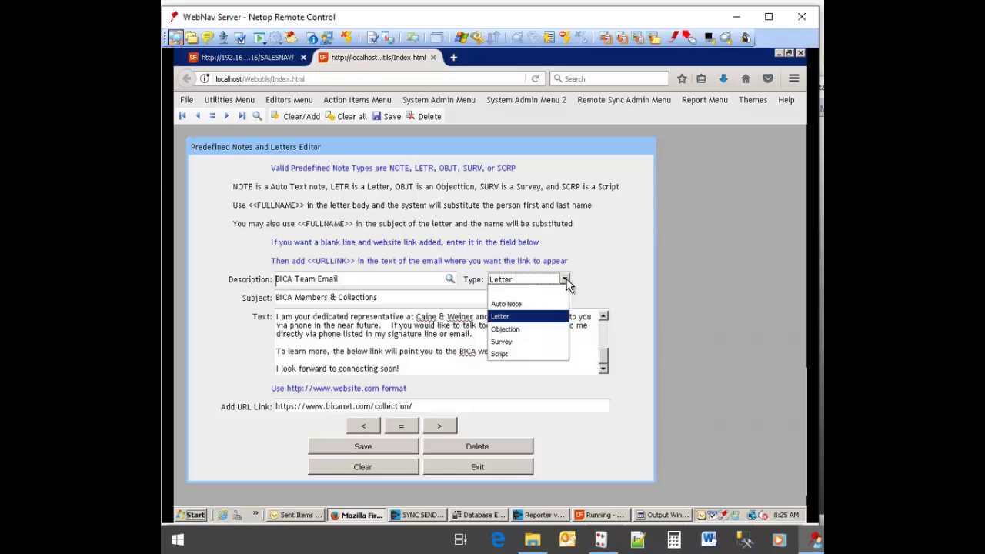
Keep 'Letter' as the note type and place the cursor in the URL link field
click(441, 408)
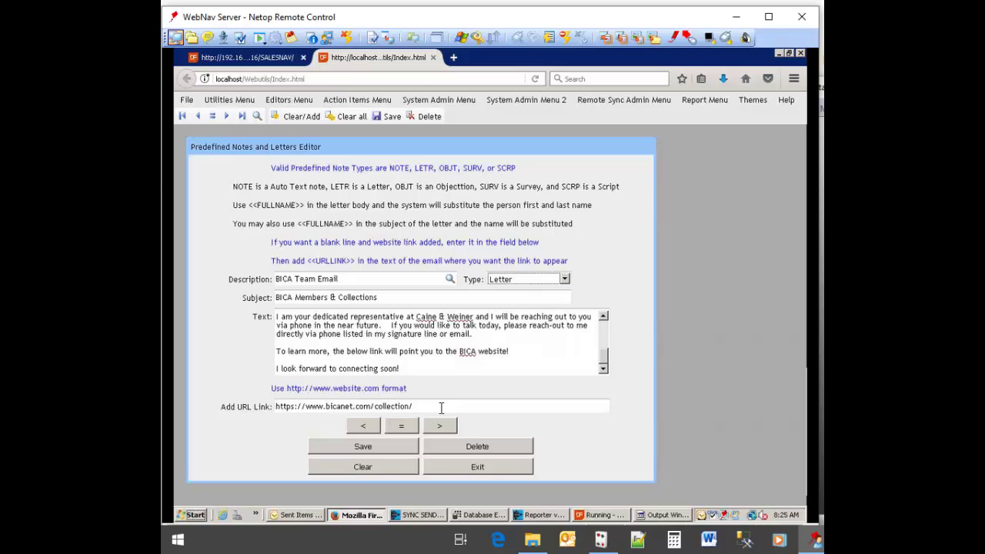
click(441, 408)
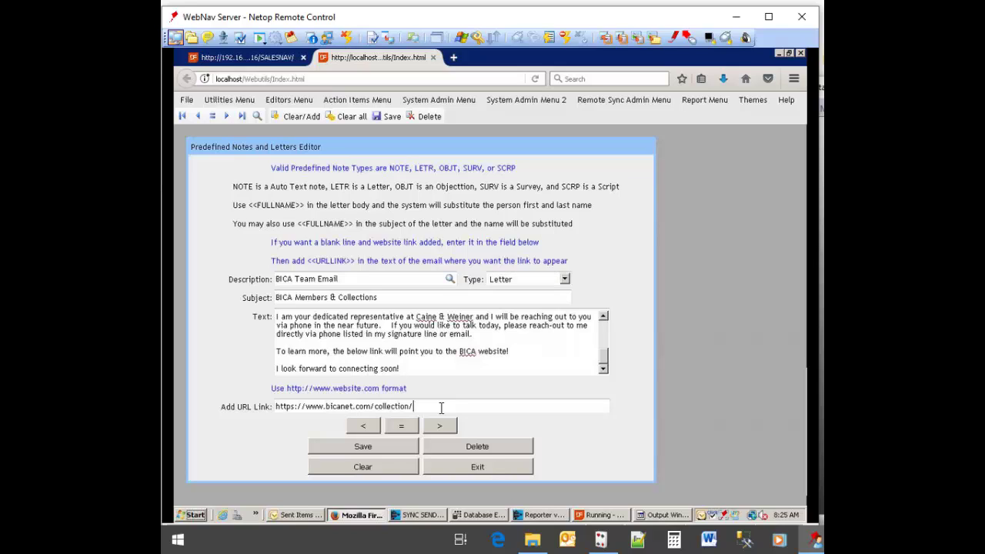